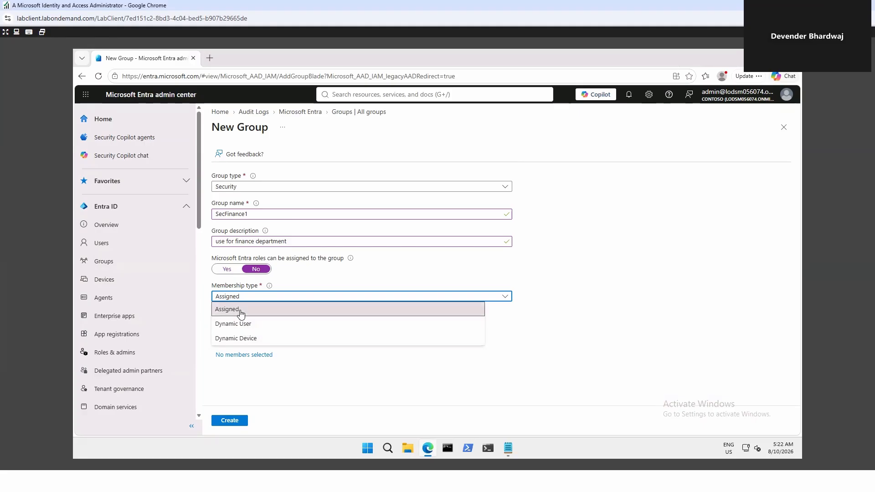
# Keep the new security group's membership type as Assigned and add the second listed user as its owner
pyautogui.click(242, 311)
pyautogui.click(244, 326)
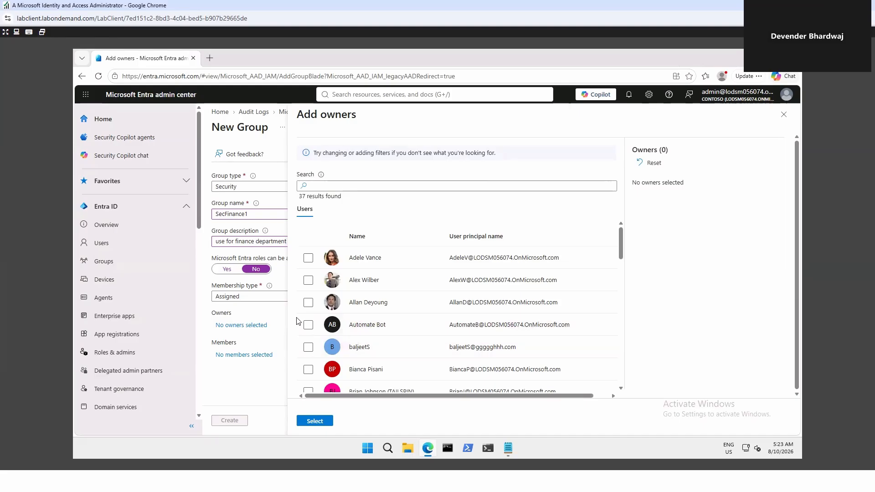
pyautogui.click(308, 281)
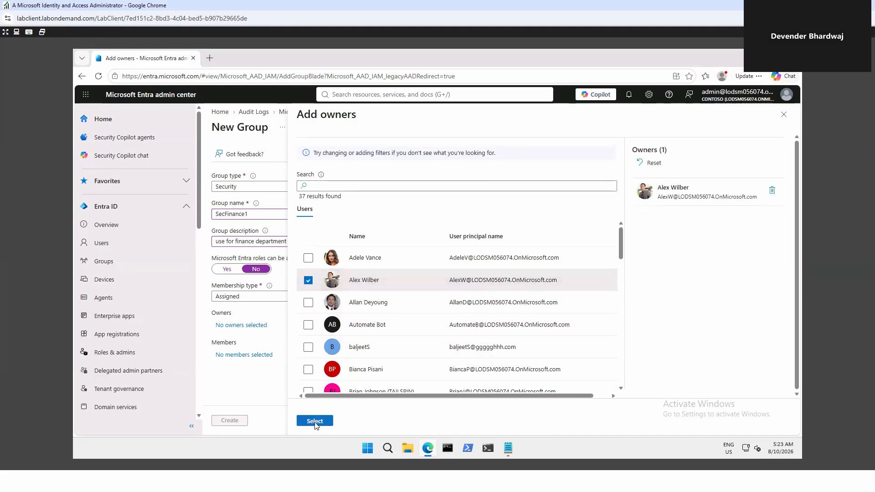
pyautogui.click(315, 421)
# Add three users as members of the SecFinance1 security group and create the group
pyautogui.click(247, 357)
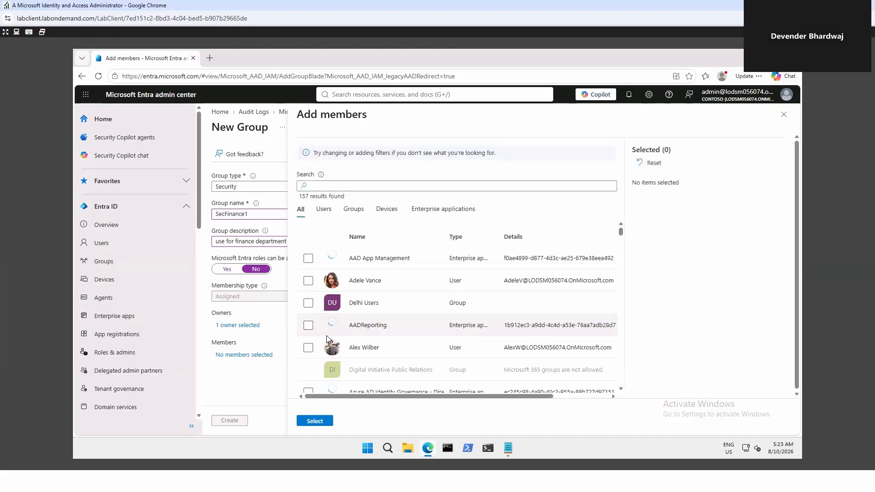
pyautogui.click(308, 281)
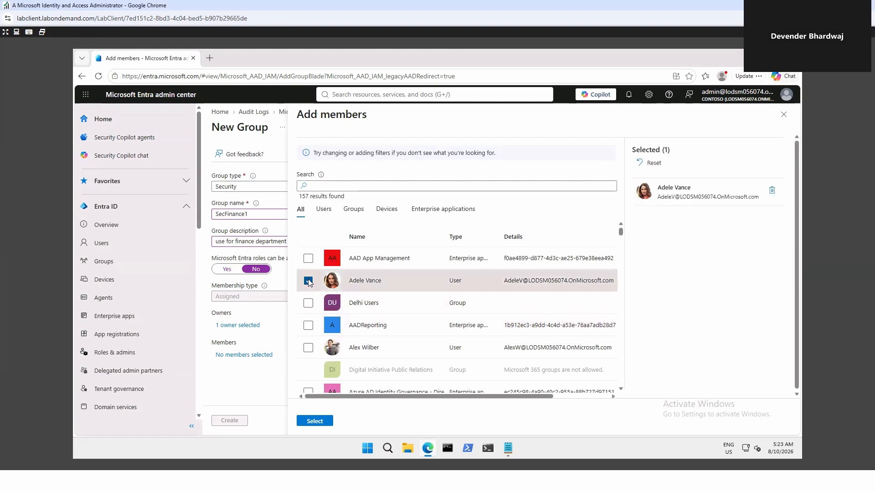
pyautogui.scroll(-3, 311, 355)
pyautogui.click(308, 297)
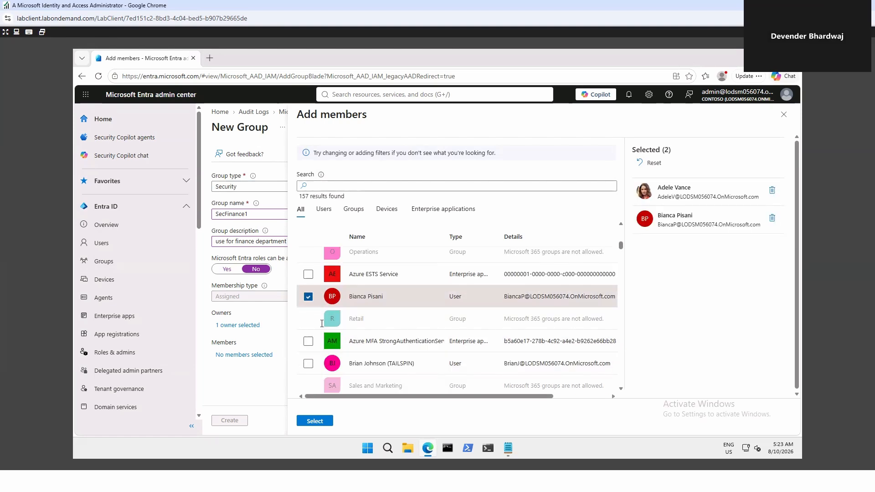
pyautogui.click(308, 363)
pyautogui.click(320, 421)
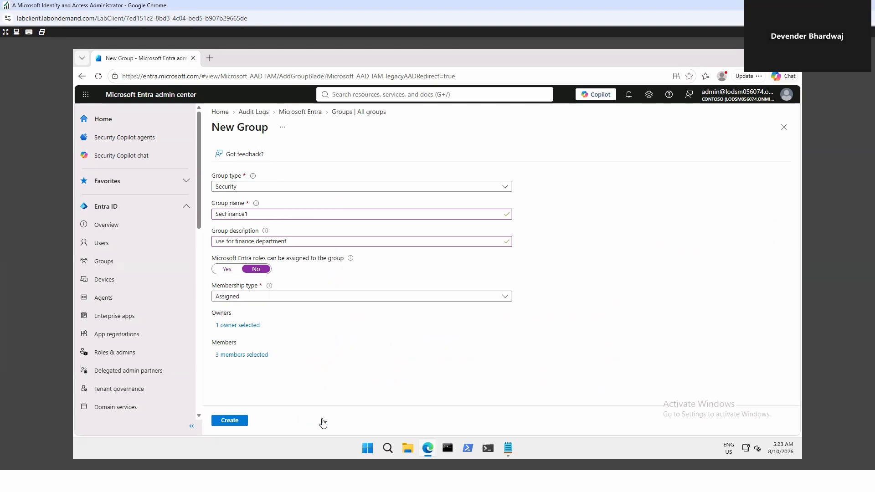
pyautogui.click(230, 421)
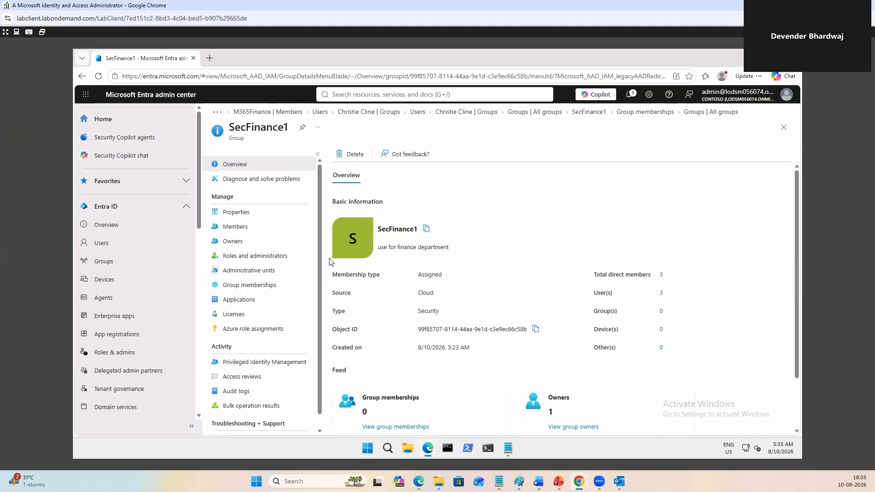
# Add three more users, including Automate Bot, to the members of the SecFinance1 group
pyautogui.click(229, 231)
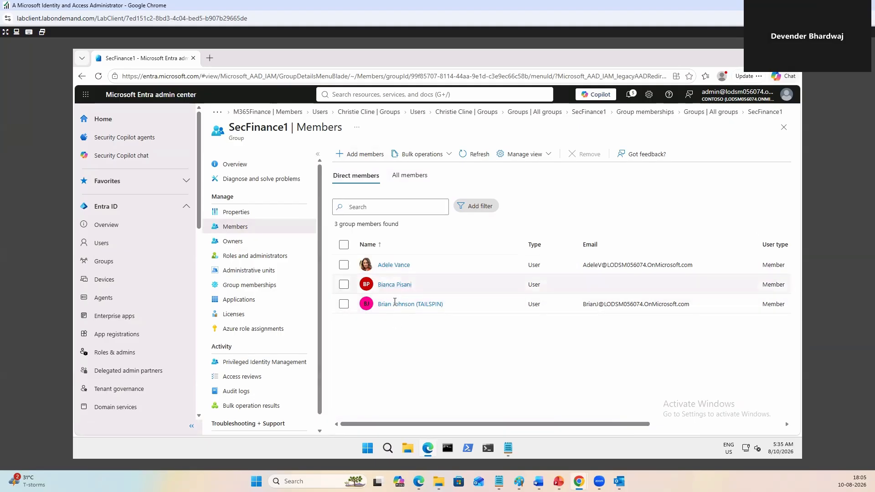
pyautogui.click(366, 155)
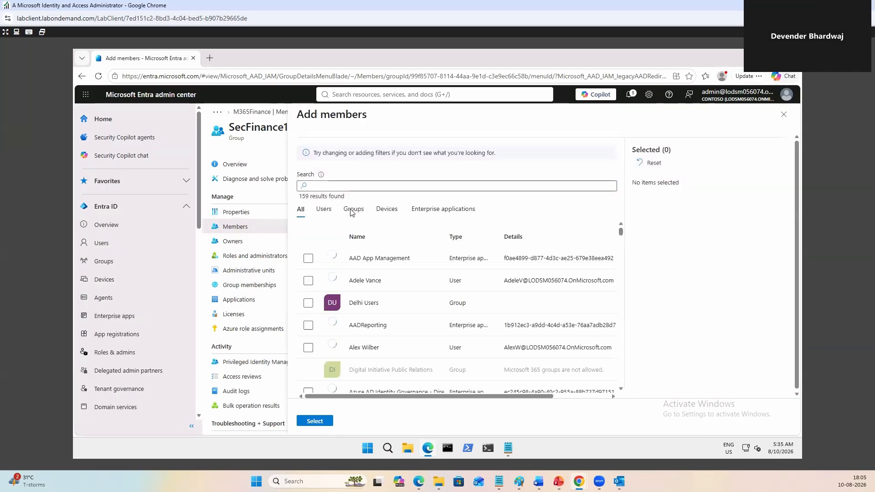
pyautogui.scroll(-3, 380, 320)
pyautogui.scroll(-2, 380, 320)
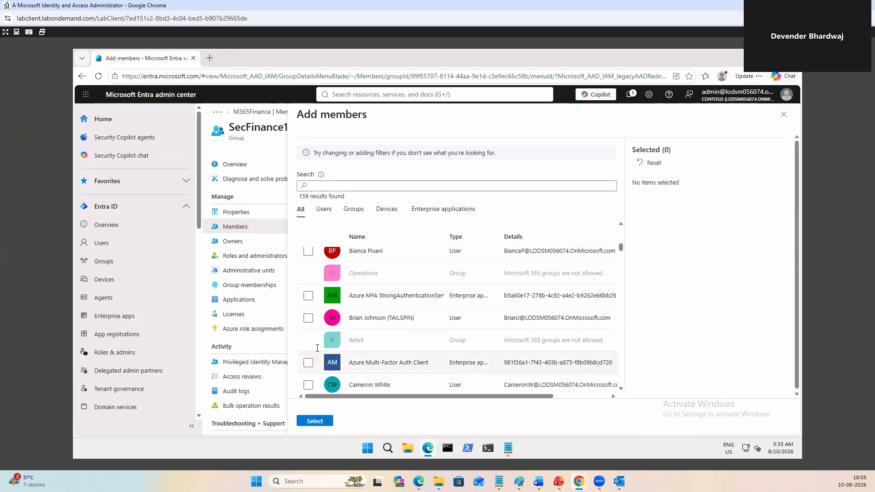
pyautogui.scroll(-2, 314, 337)
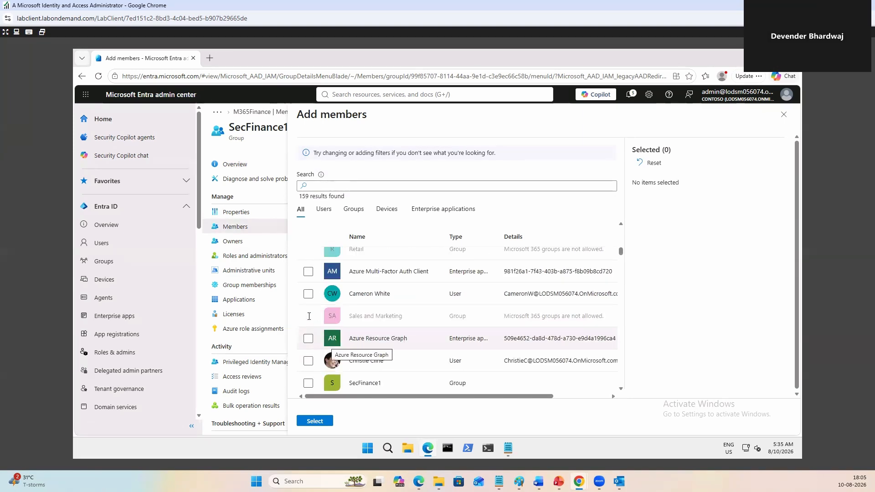
pyautogui.click(308, 295)
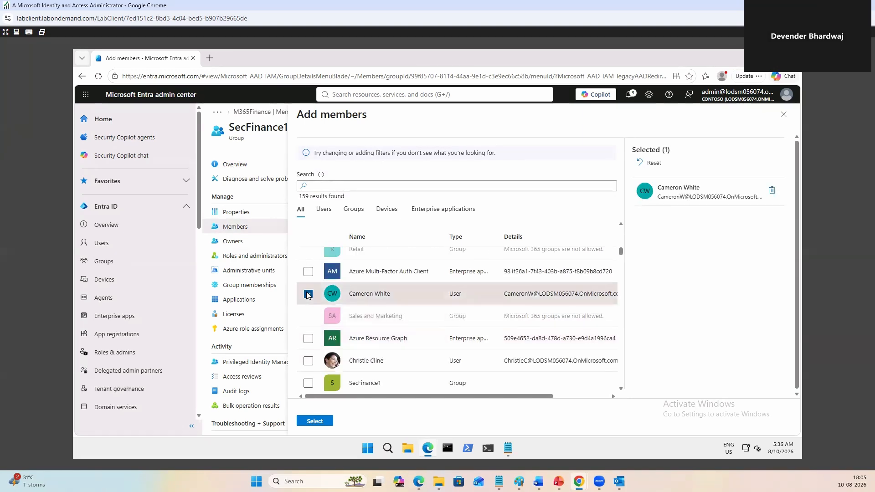
pyautogui.click(308, 361)
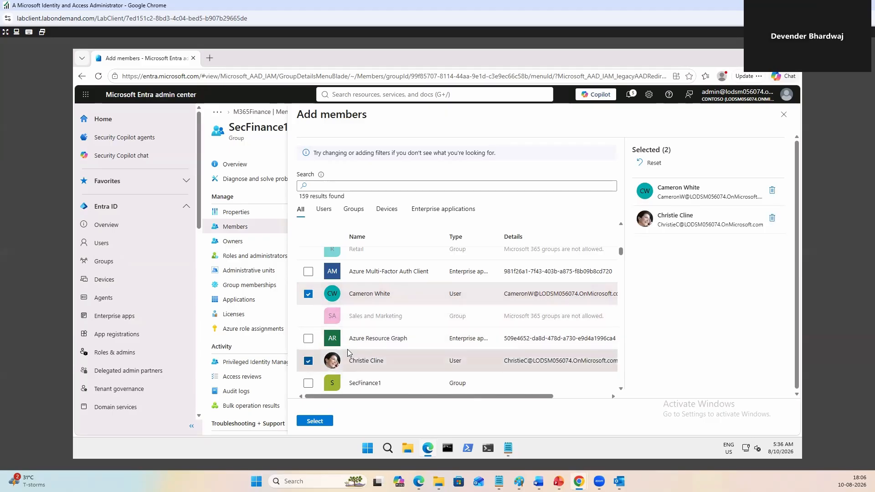
pyautogui.scroll(5, 401, 330)
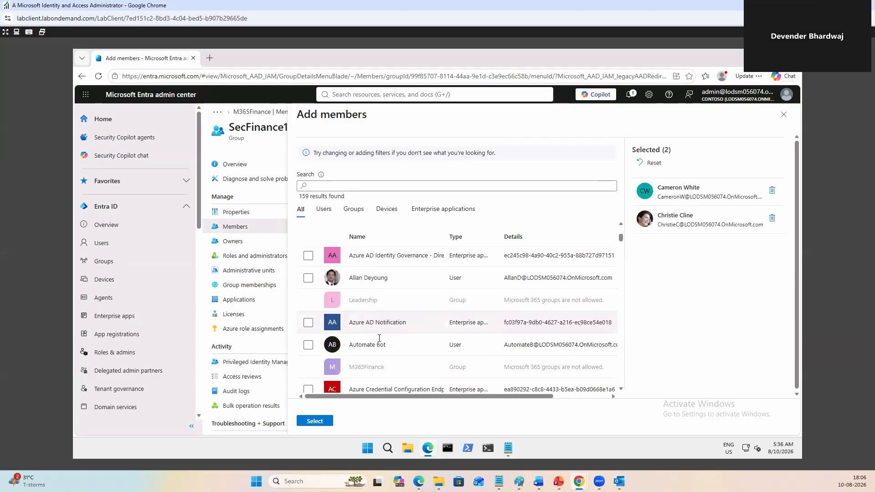
pyautogui.click(308, 345)
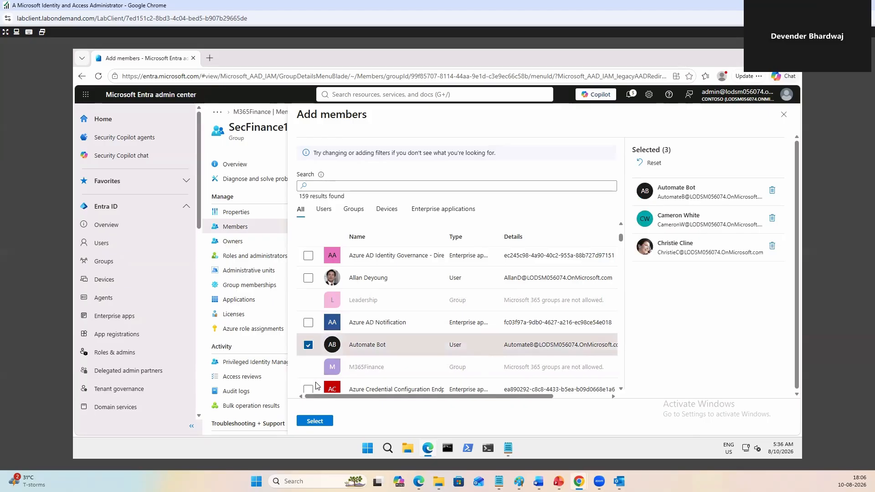
pyautogui.click(315, 421)
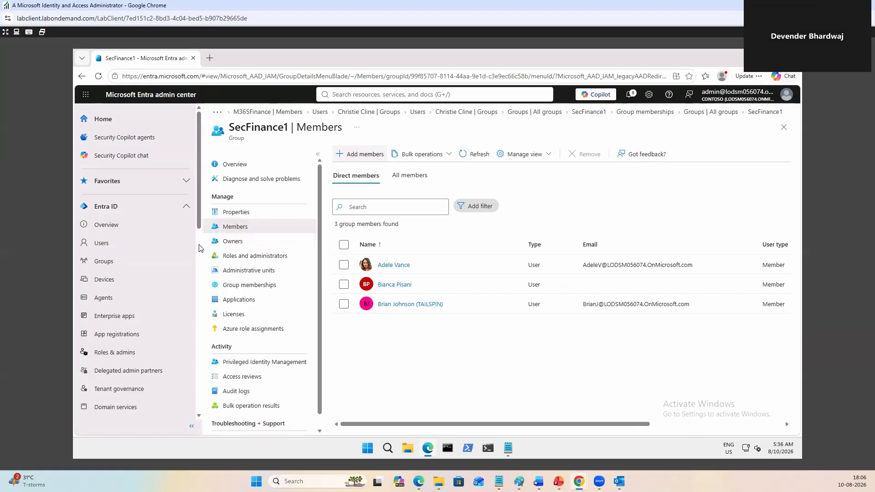
# Set the department to "FOnance" in the job information of the user whose job title is Paralegal
pyautogui.click(105, 248)
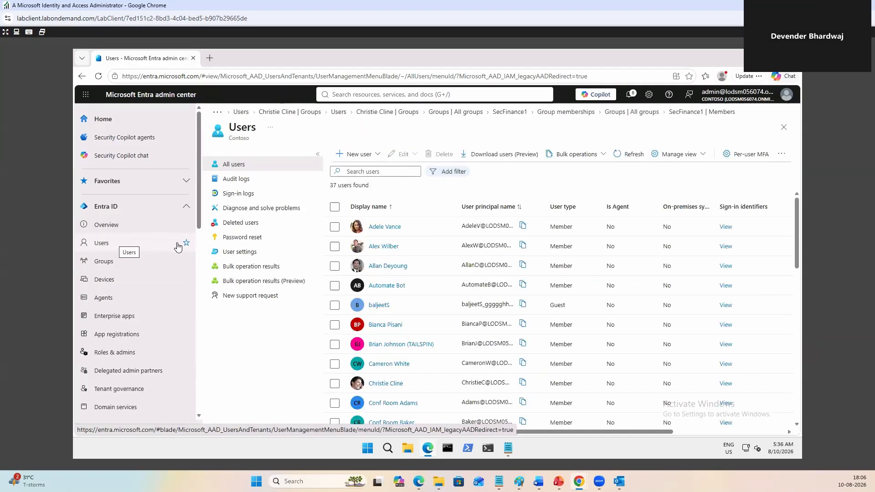
pyautogui.scroll(-5, 410, 337)
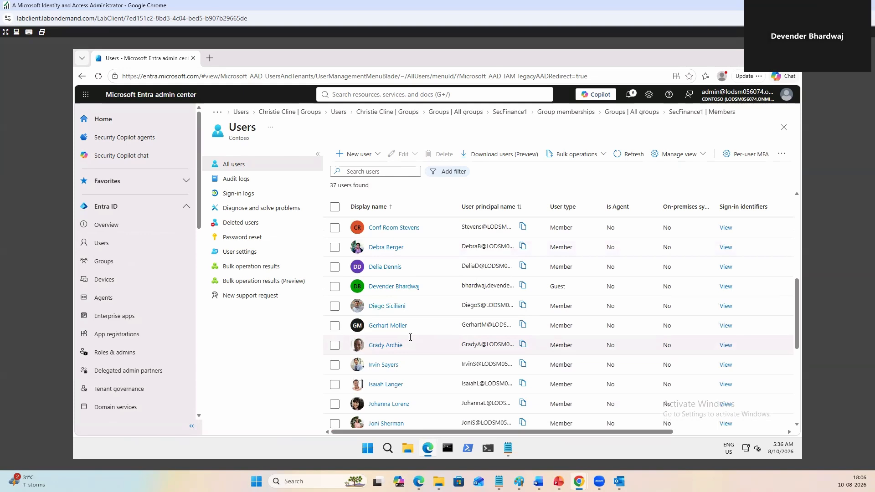
pyautogui.scroll(-3, 411, 337)
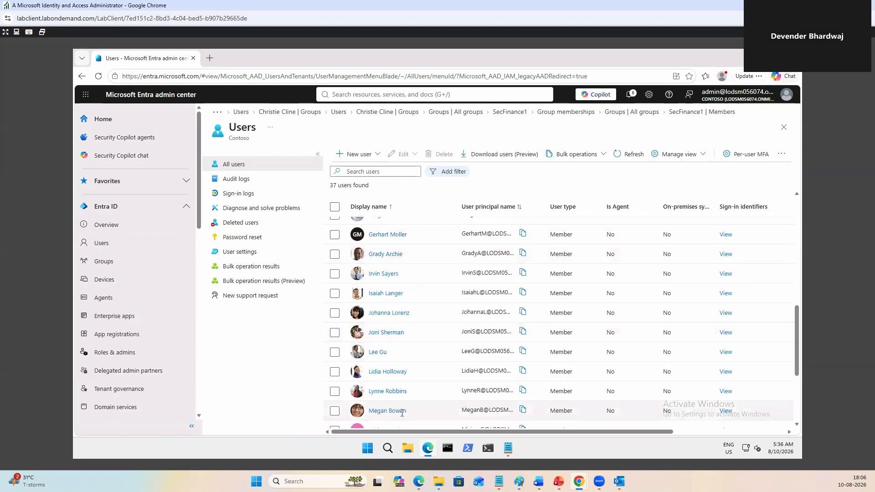
pyautogui.click(383, 336)
pyautogui.click(382, 336)
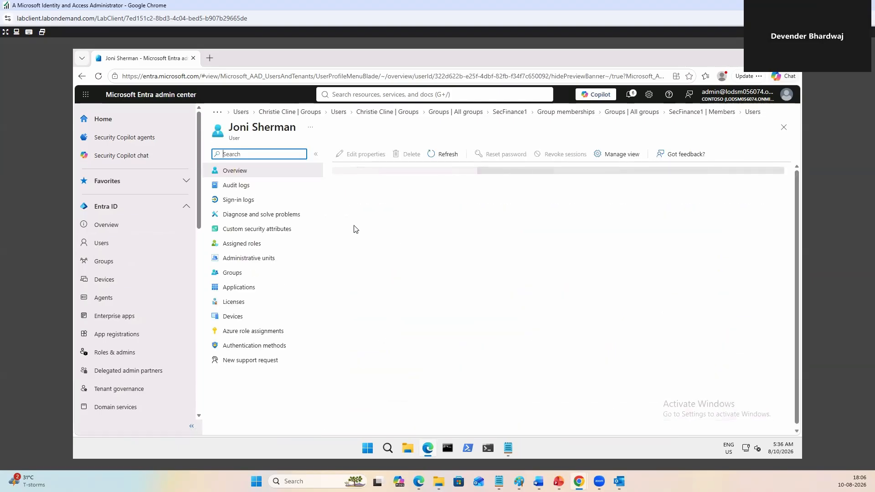
pyautogui.click(361, 155)
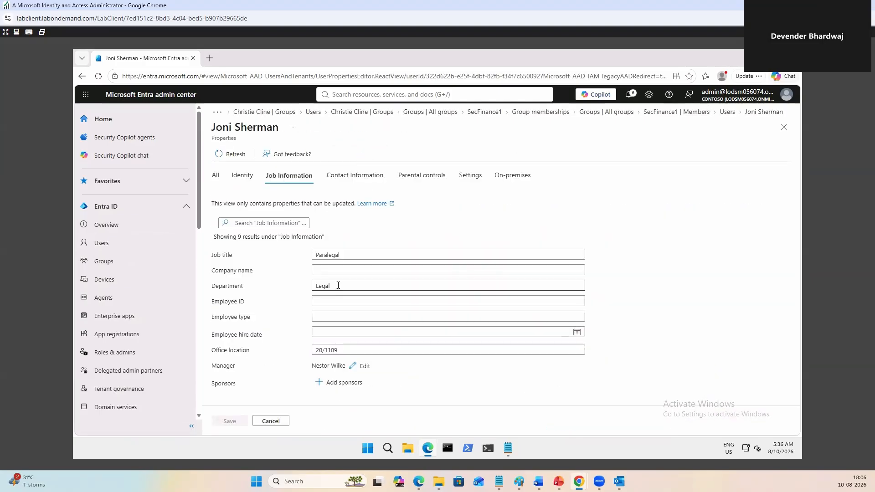
pyautogui.moveTo(337, 286); pyautogui.dragTo(306, 288)
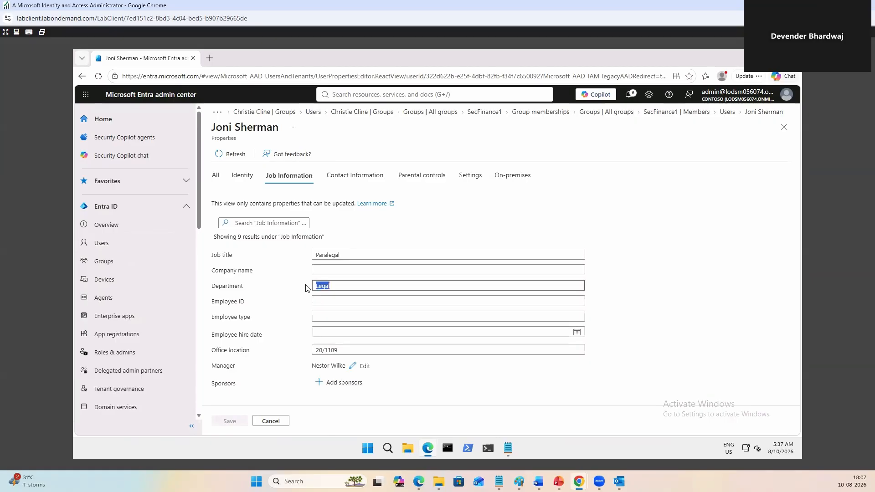
pyautogui.write('FOnance')
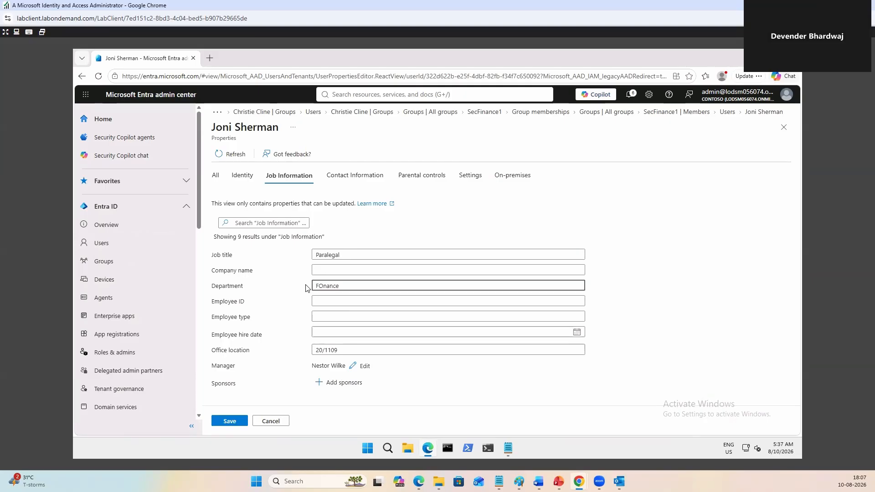
pyautogui.press('Return')
# Open the profile of the member listed directly below the second guest account in the users list
pyautogui.click(101, 243)
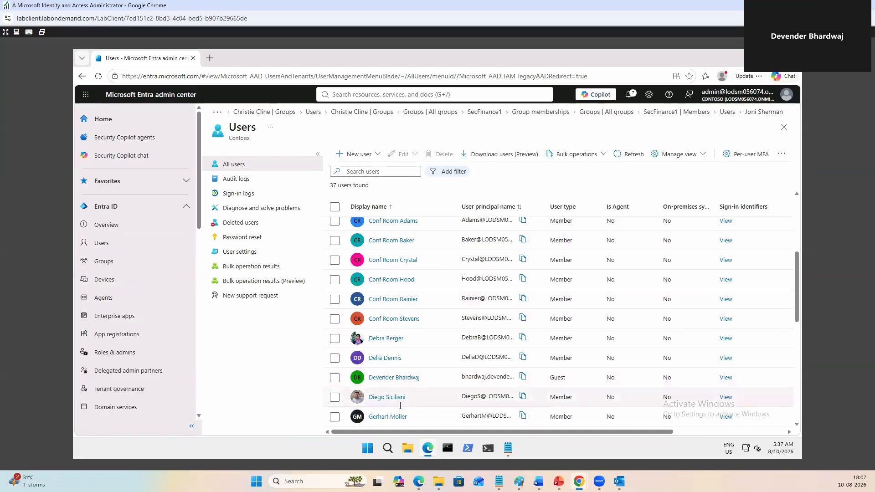
pyautogui.click(379, 399)
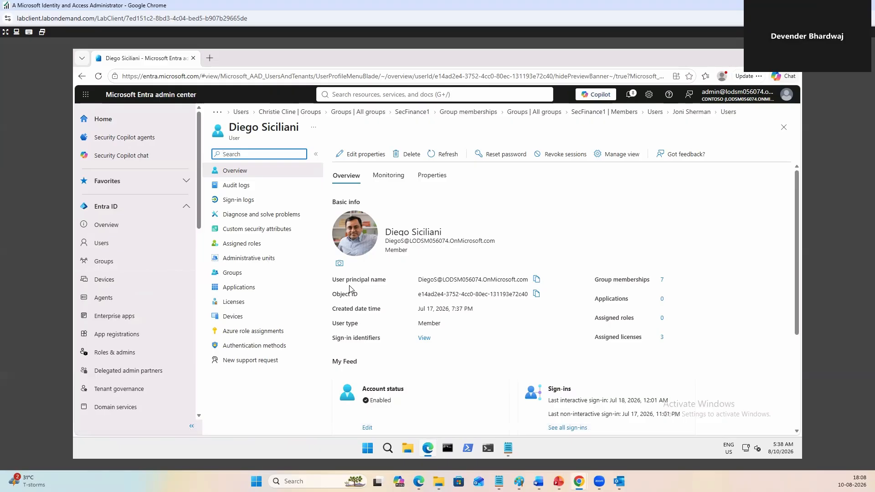
# Start a new Microsoft 365 group with Dynamic User membership and name it FinanceM365
pyautogui.click(111, 264)
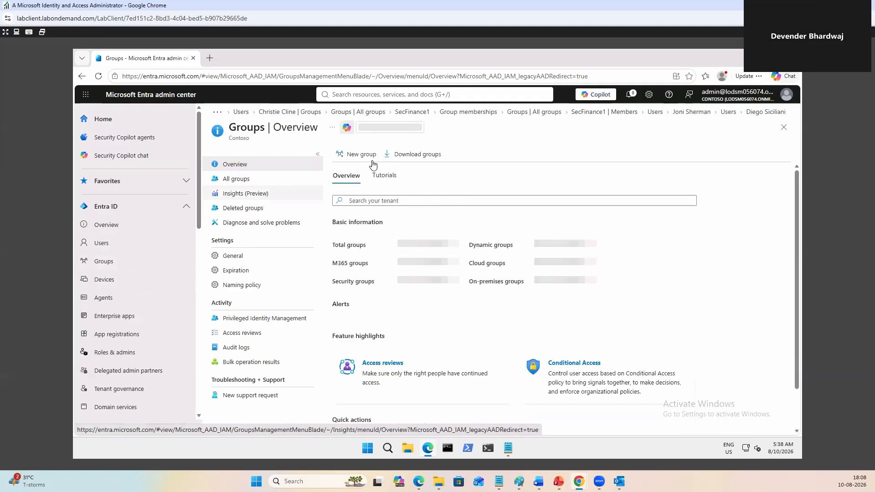
pyautogui.click(369, 154)
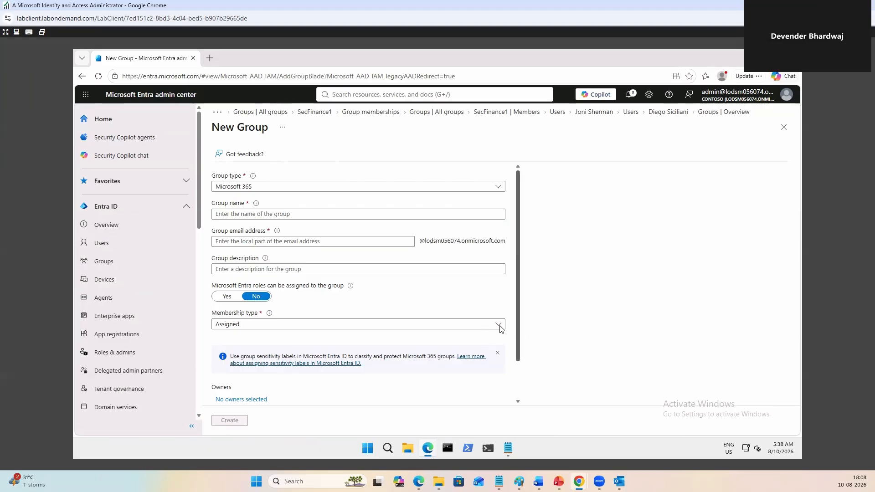
pyautogui.click(499, 326)
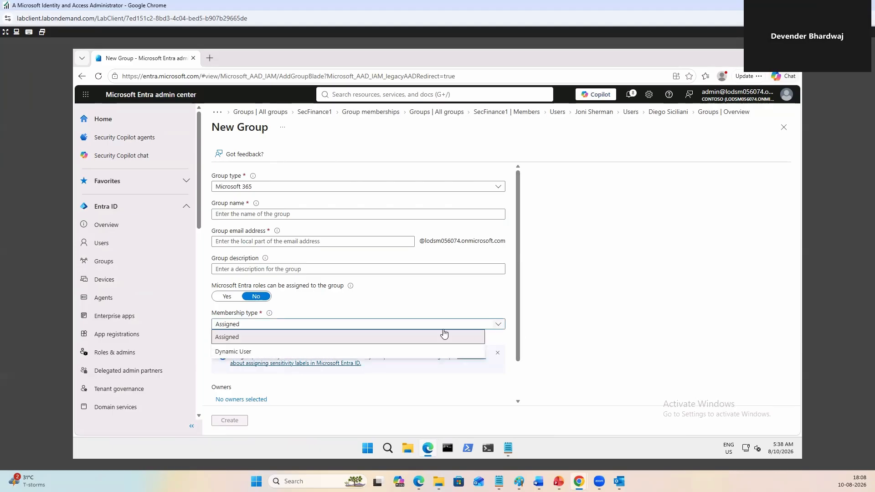
pyautogui.click(226, 355)
pyautogui.click(250, 214)
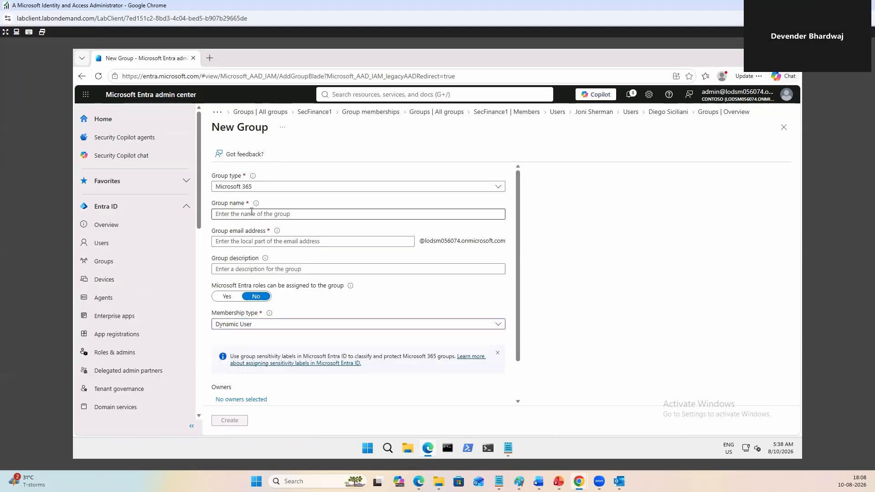
pyautogui.write('FinanceM36')
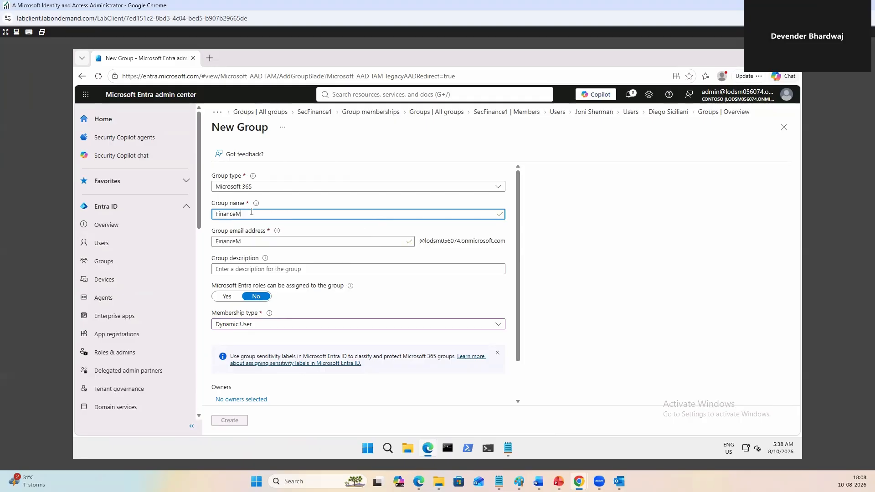
# Add the second listed user as the owner of the FinanceM365 group
pyautogui.scroll(-1, 252, 212)
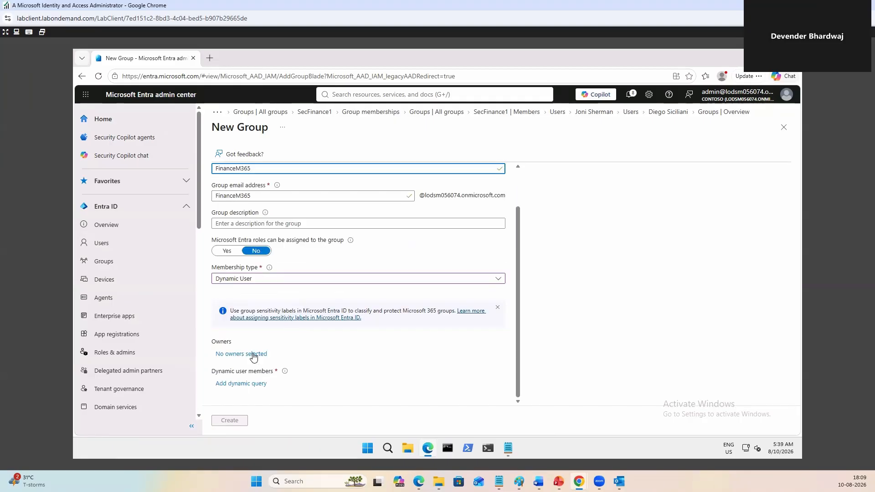
pyautogui.click(248, 354)
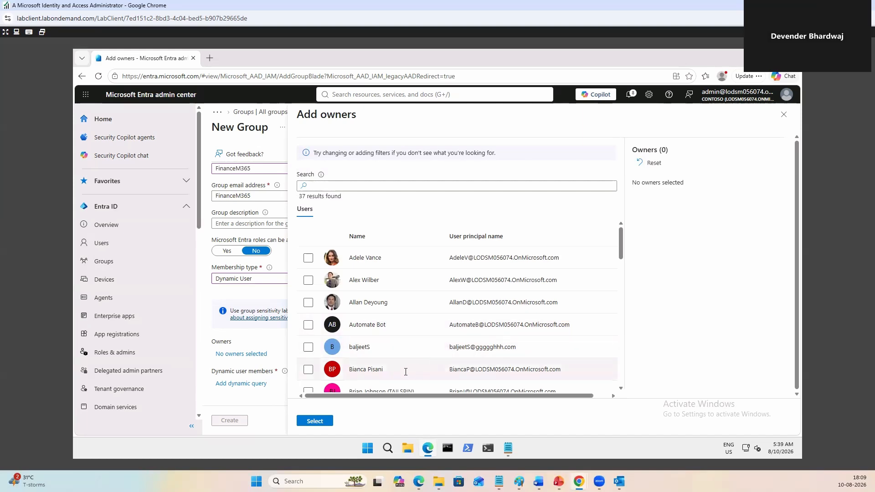
pyautogui.click(308, 281)
pyautogui.click(315, 421)
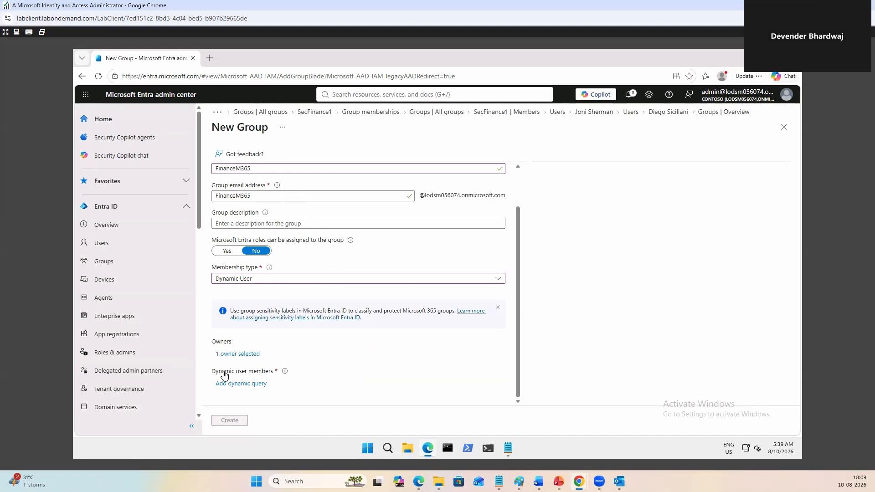
# Write a dynamic membership rule that compares user.department with the -eq operator, save it, and create the FinanceM365 group
pyautogui.click(245, 385)
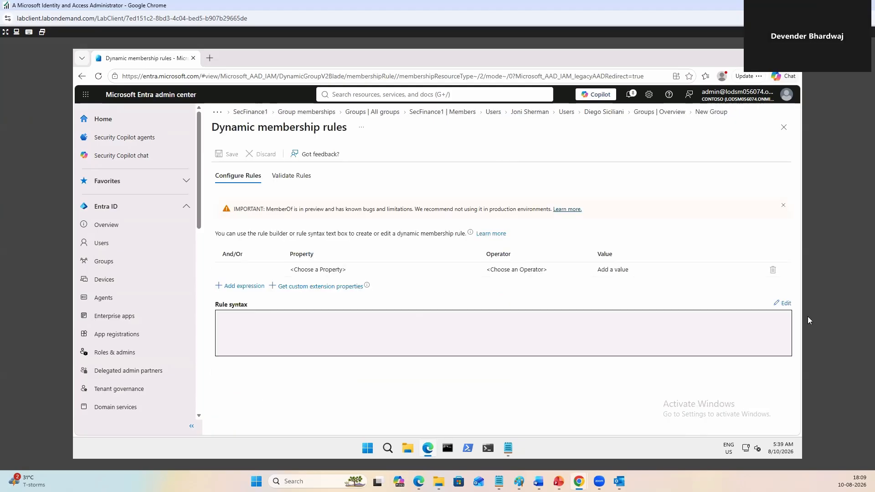
pyautogui.click(786, 306)
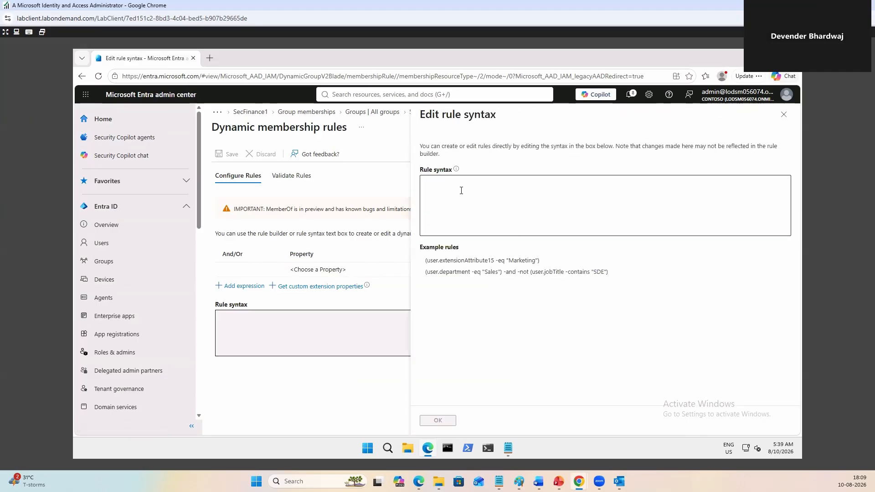
pyautogui.click(485, 196)
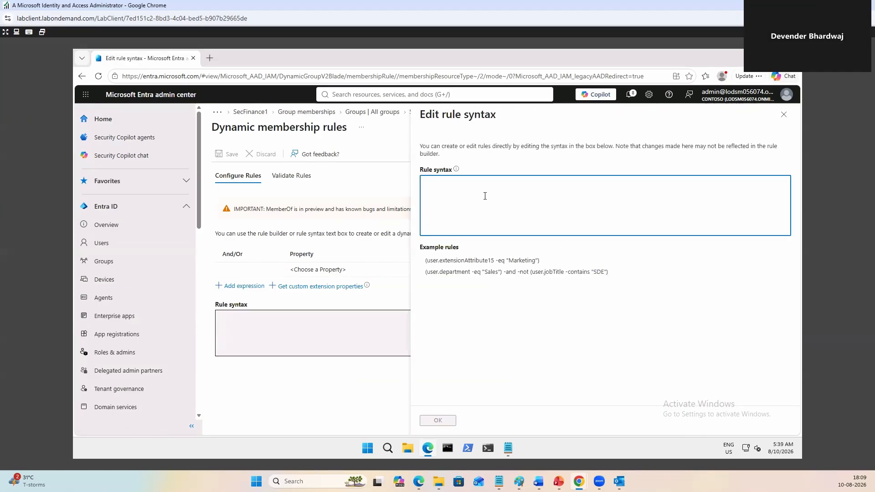
pyautogui.write('user.department')
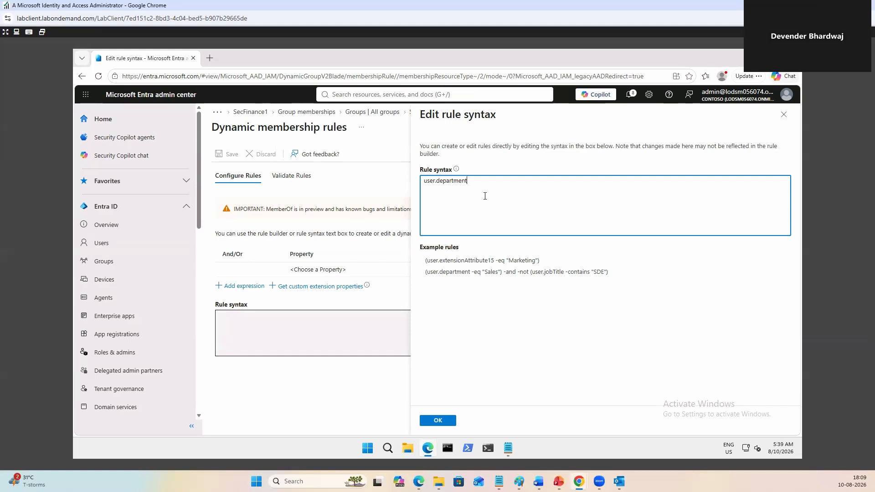
pyautogui.write('-eq "')
pyautogui.click(437, 420)
pyautogui.click(232, 153)
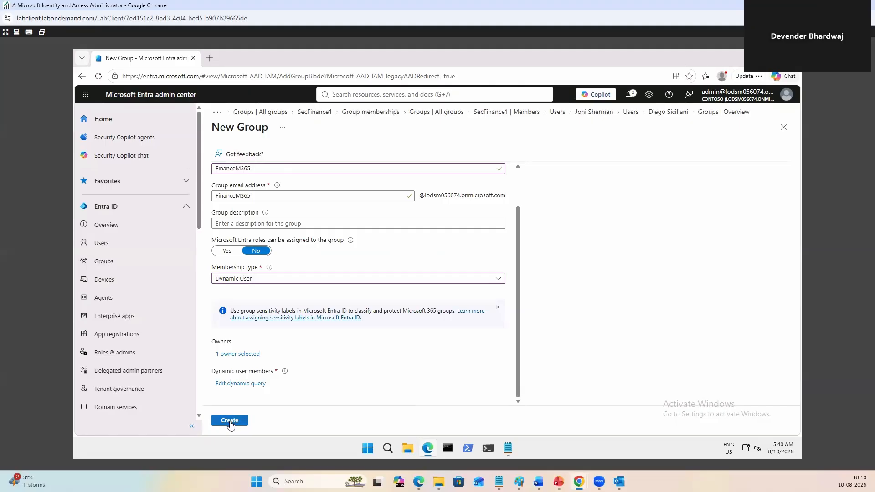
pyautogui.click(229, 421)
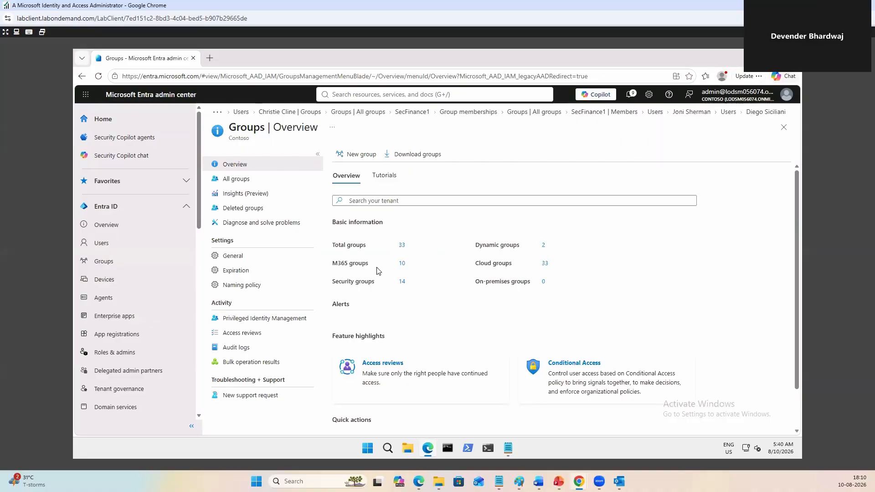
# Search all groups for FinanceM365, then view its direct members and refresh the list
pyautogui.click(104, 263)
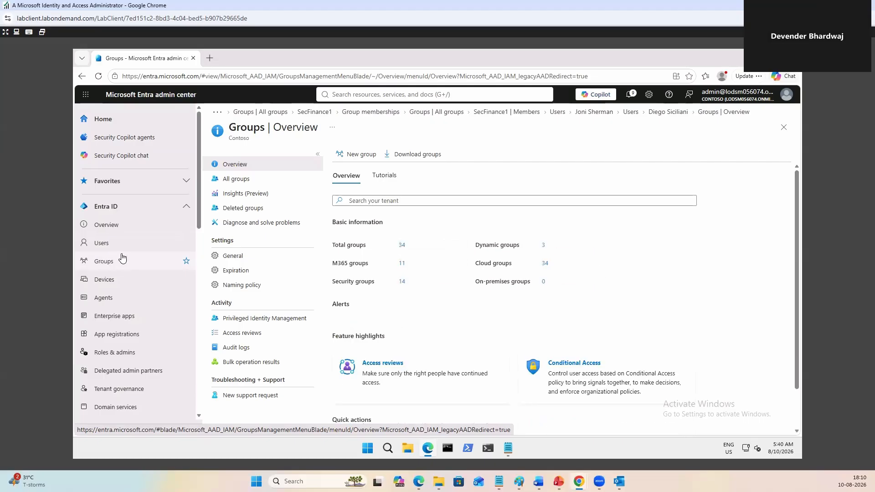
pyautogui.click(247, 180)
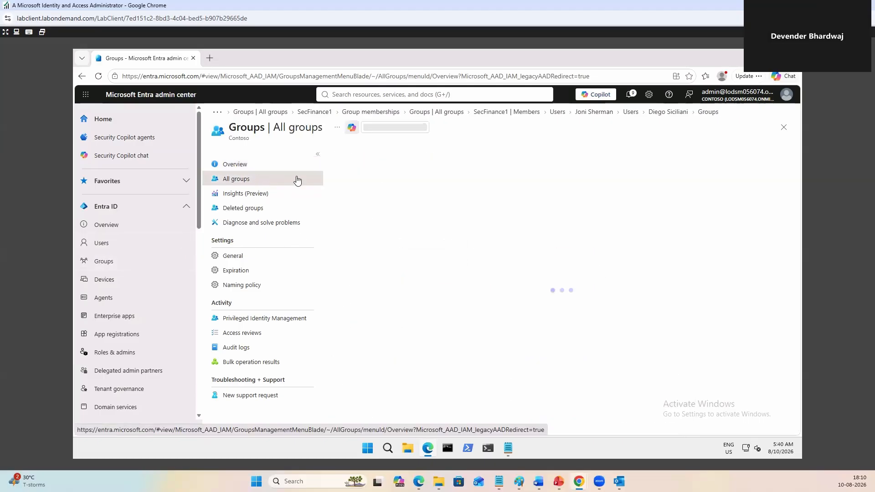
pyautogui.write('Finance')
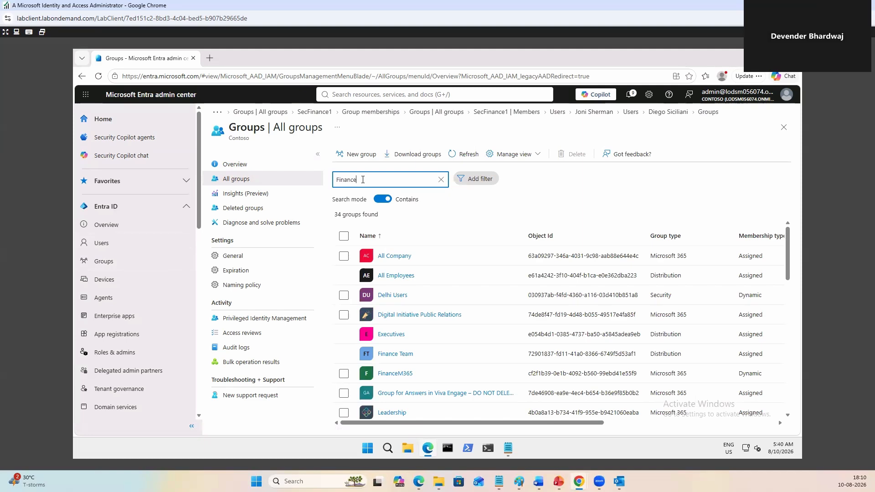
pyautogui.write('M365')
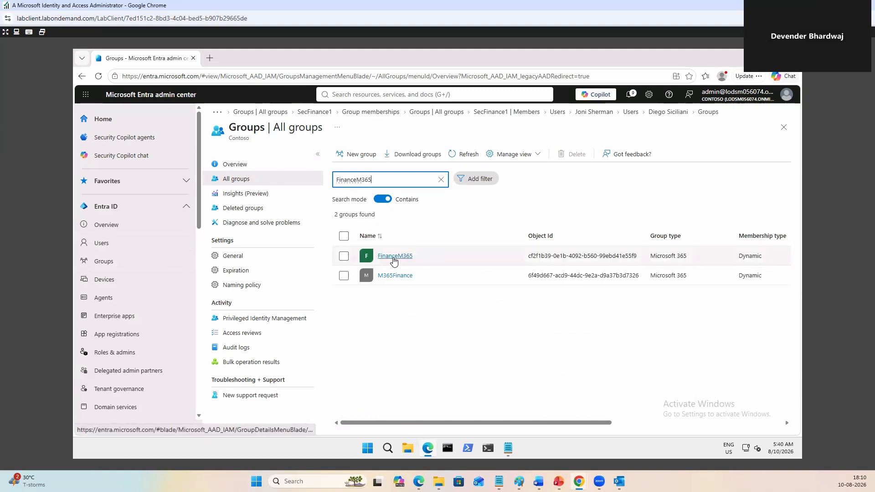
pyautogui.click(394, 257)
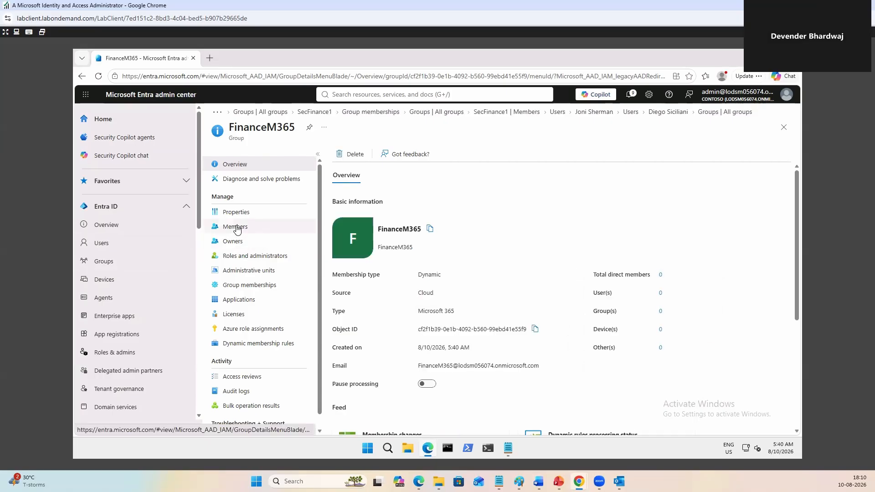
pyautogui.click(235, 227)
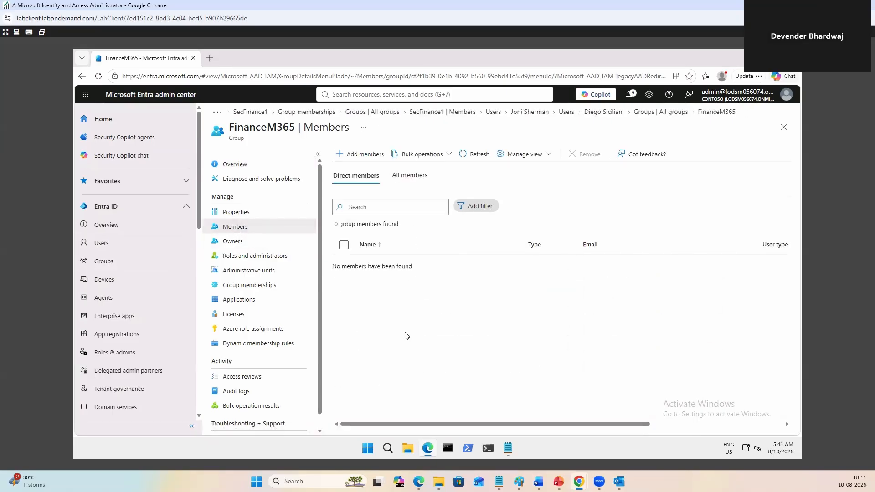
pyautogui.click(478, 155)
# View the group memberships of the member listed directly below the second guest account in the users list
pyautogui.click(96, 246)
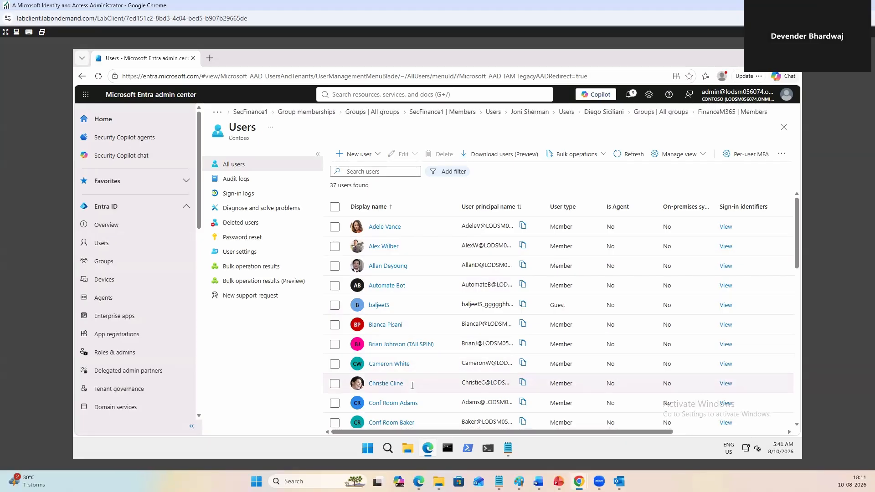
pyautogui.scroll(-4, 411, 385)
pyautogui.click(388, 401)
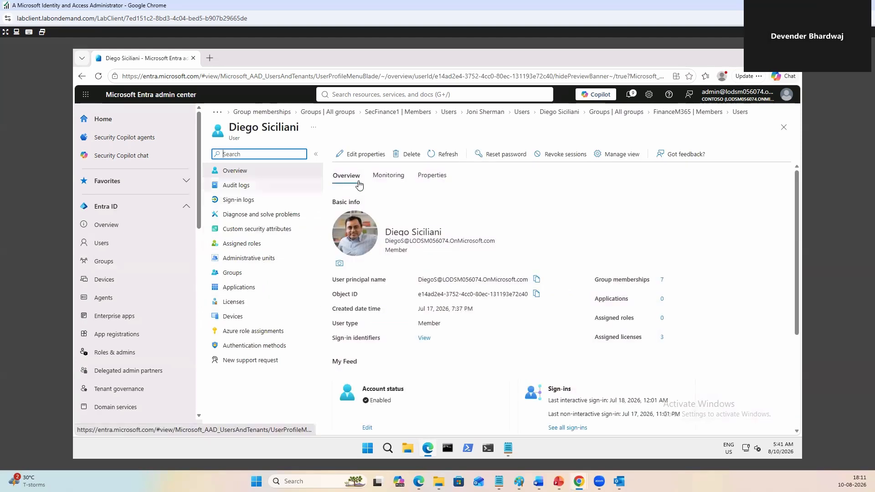
pyautogui.click(233, 274)
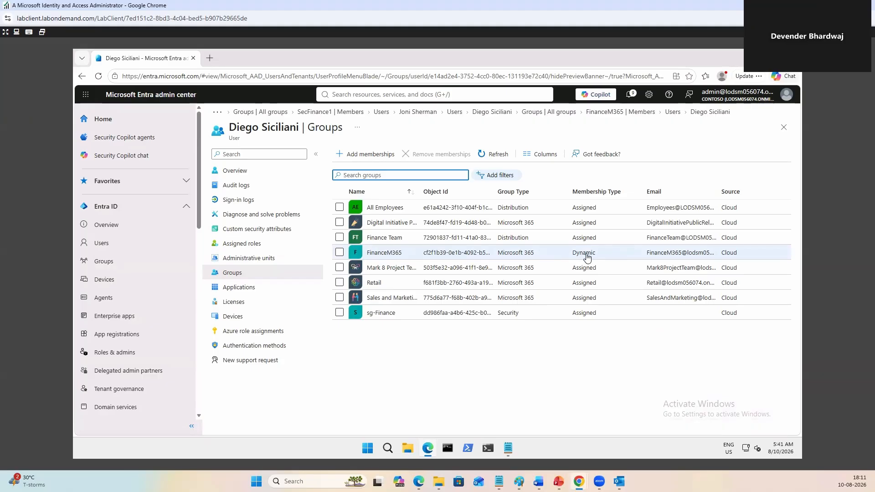
# Return to the FinanceM365 group and check its direct members again
pyautogui.click(104, 266)
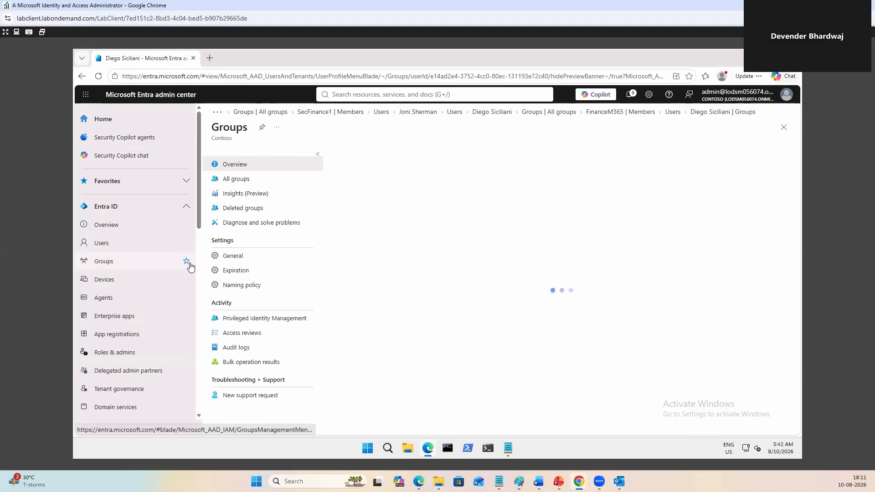
pyautogui.click(237, 180)
pyautogui.click(423, 270)
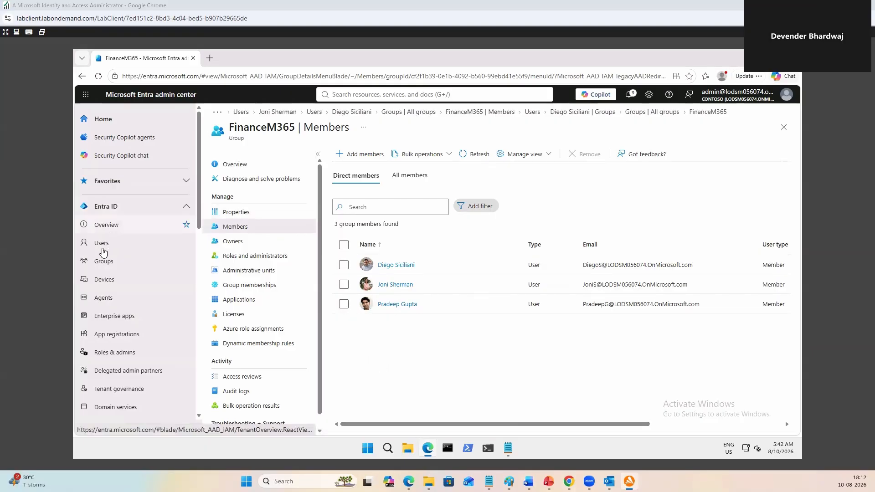
# Delete the FinanceM365 group from the list of all groups
pyautogui.click(107, 263)
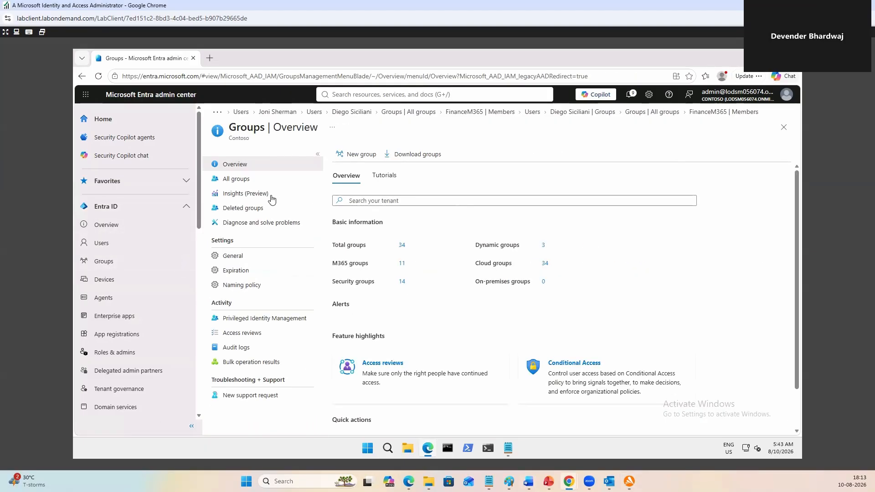
pyautogui.click(242, 178)
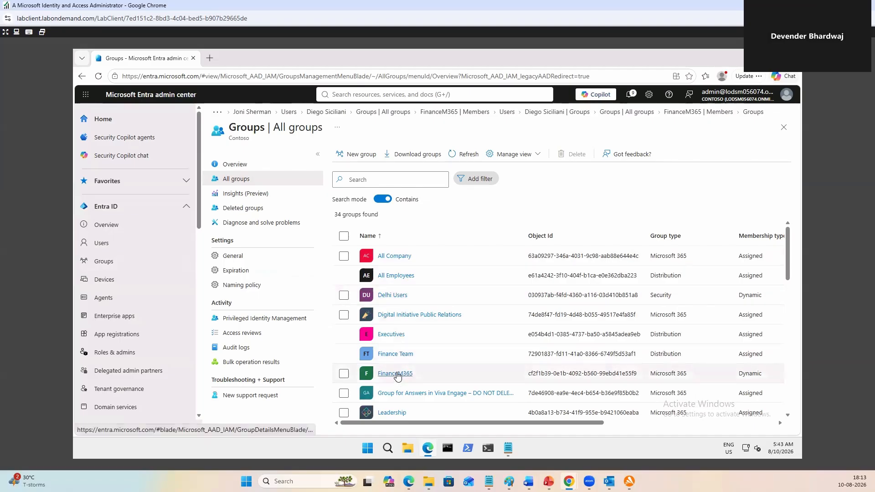
pyautogui.click(344, 373)
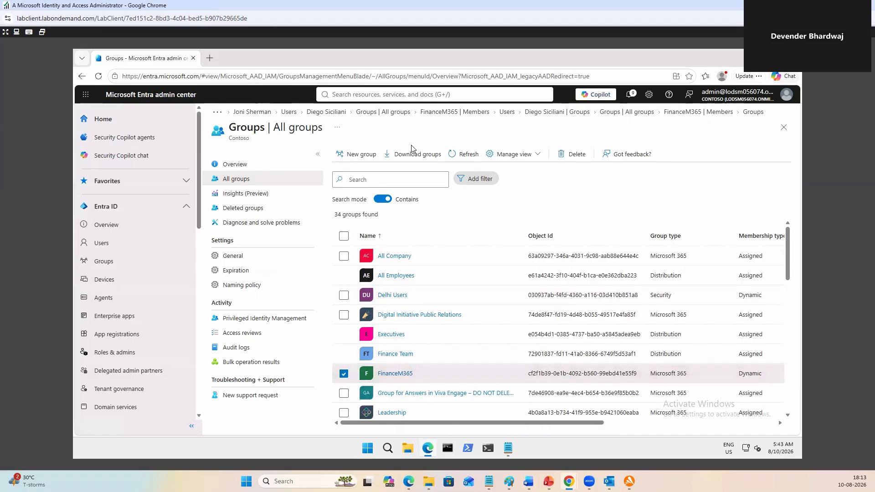
pyautogui.click(577, 154)
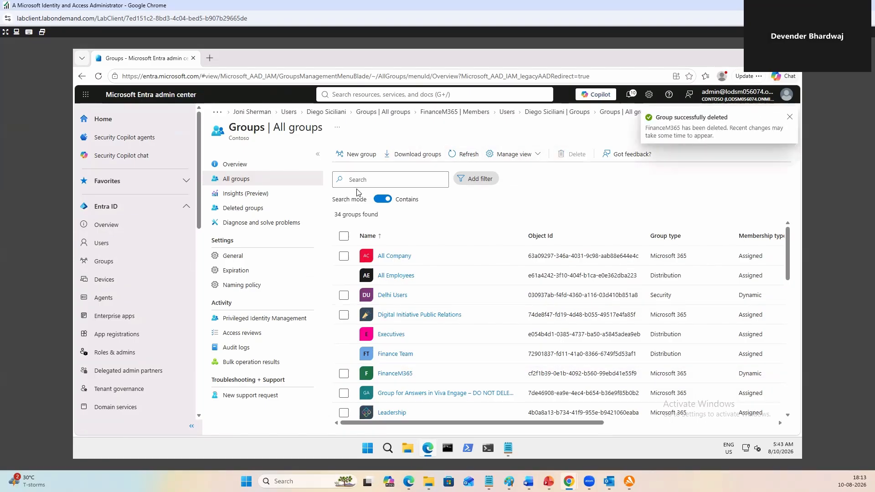
pyautogui.click(790, 117)
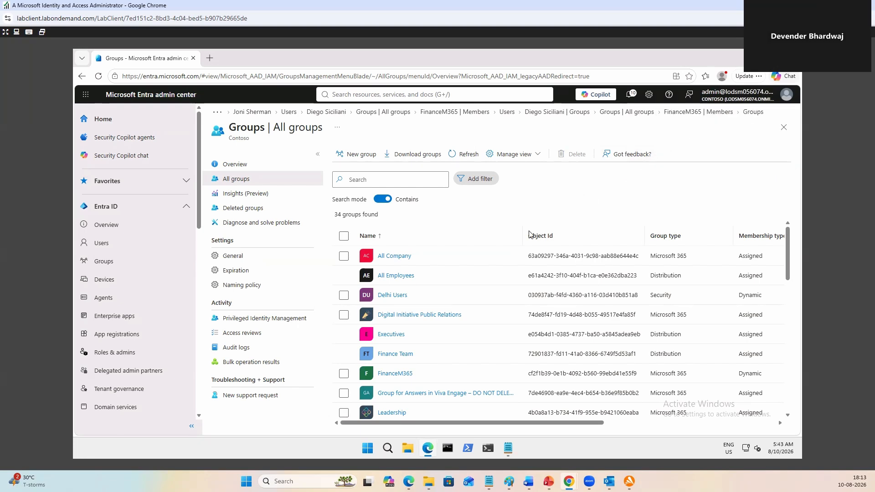
# Restore the FinanceM365 group from the deleted groups
pyautogui.click(233, 211)
pyautogui.click(340, 242)
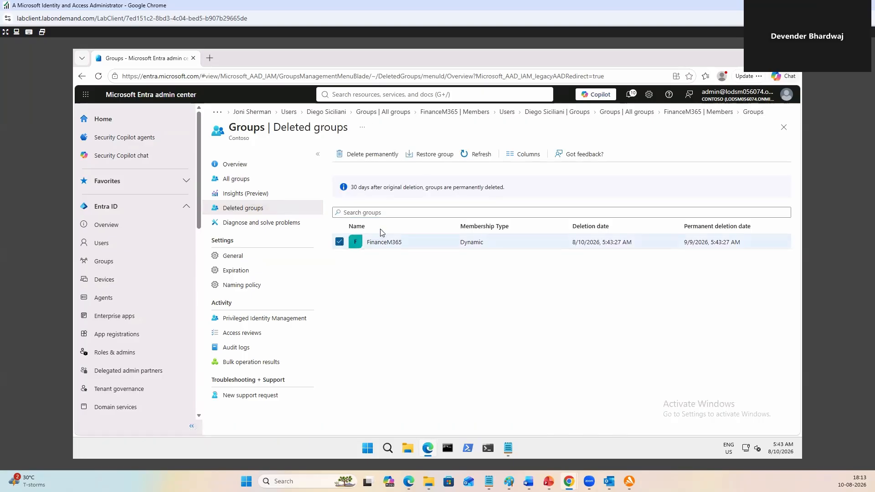
pyautogui.click(433, 154)
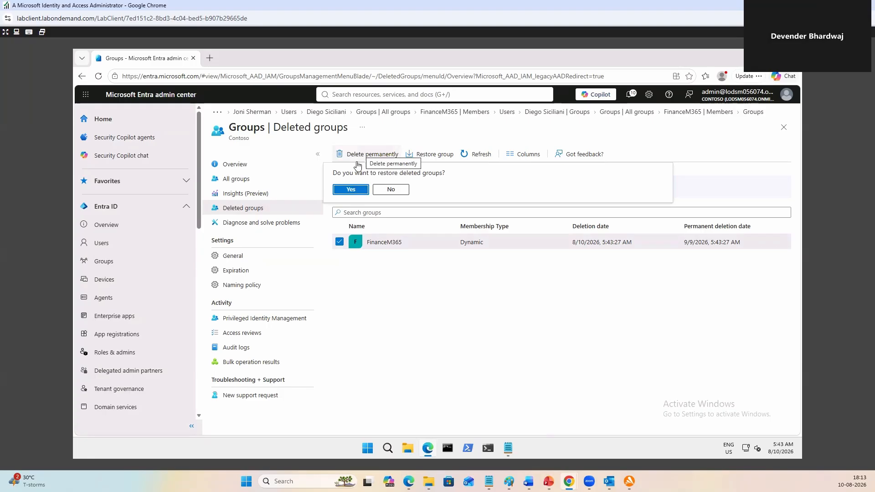
pyautogui.click(350, 189)
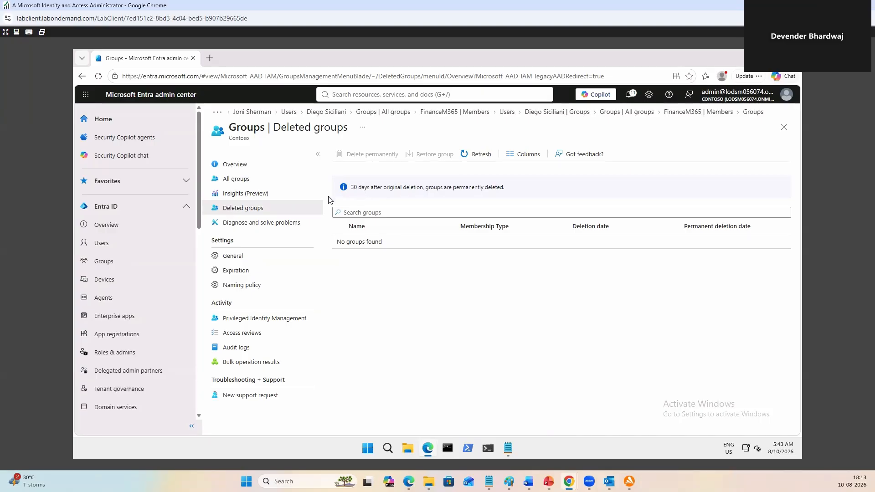
pyautogui.moveTo(548, 482)
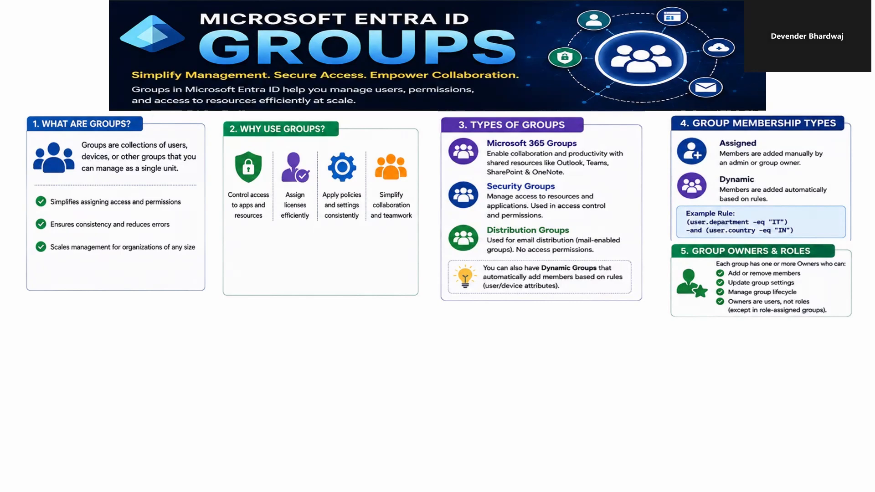
pyautogui.press('Right')
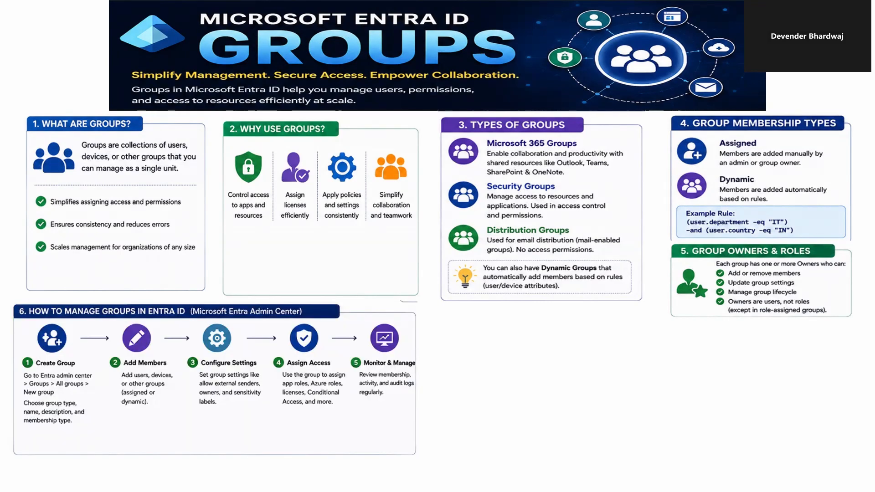